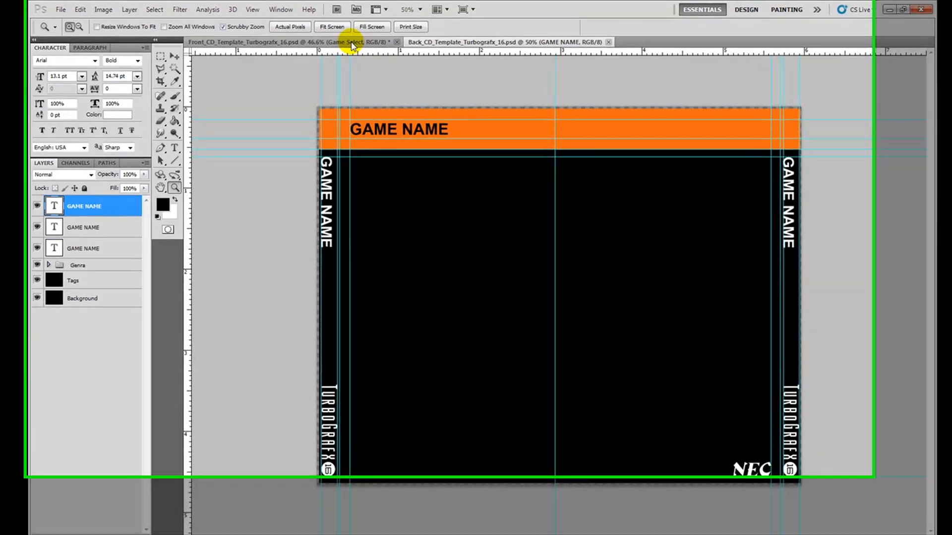
Step: In the front CD template, make the Cadash cover art layer in the Game Select group visible
click(349, 43)
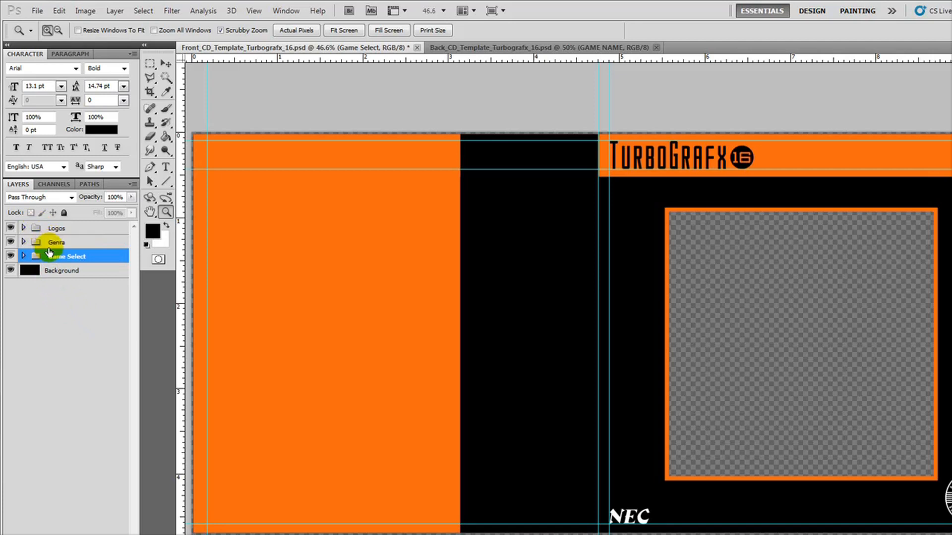
click(23, 256)
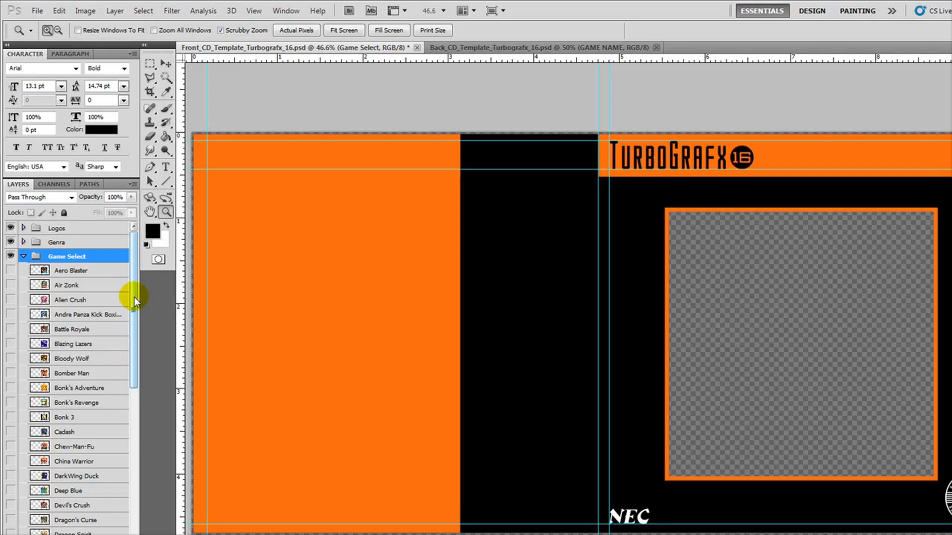
drag(134, 297, 132, 304)
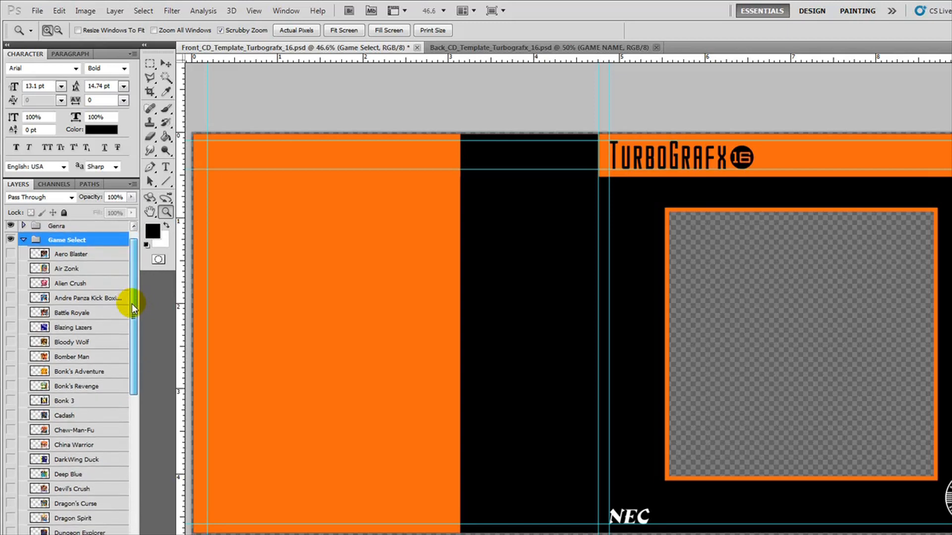
mouse_move(132, 305)
mouse_down()
mouse_move(137, 328)
mouse_move(140, 299)
mouse_move(136, 340)
mouse_move(141, 303)
mouse_up()
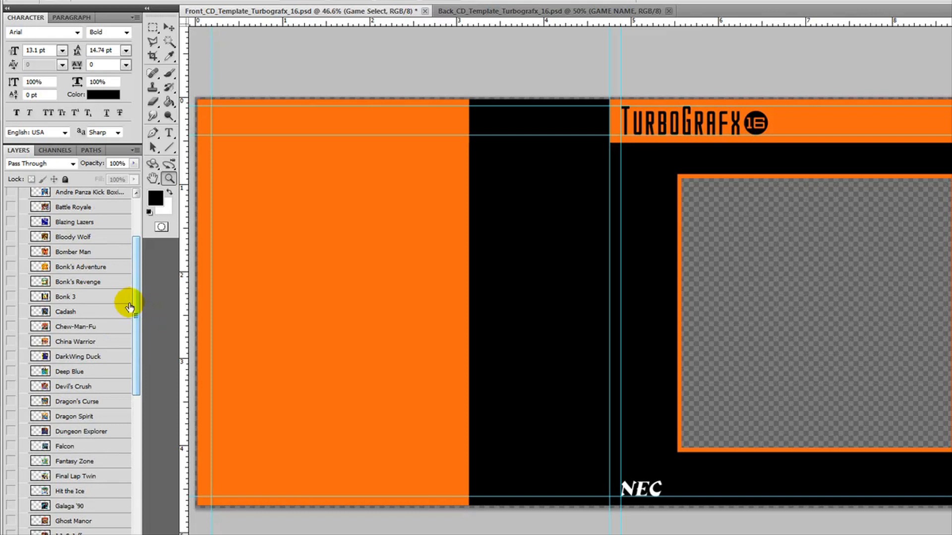
click(66, 312)
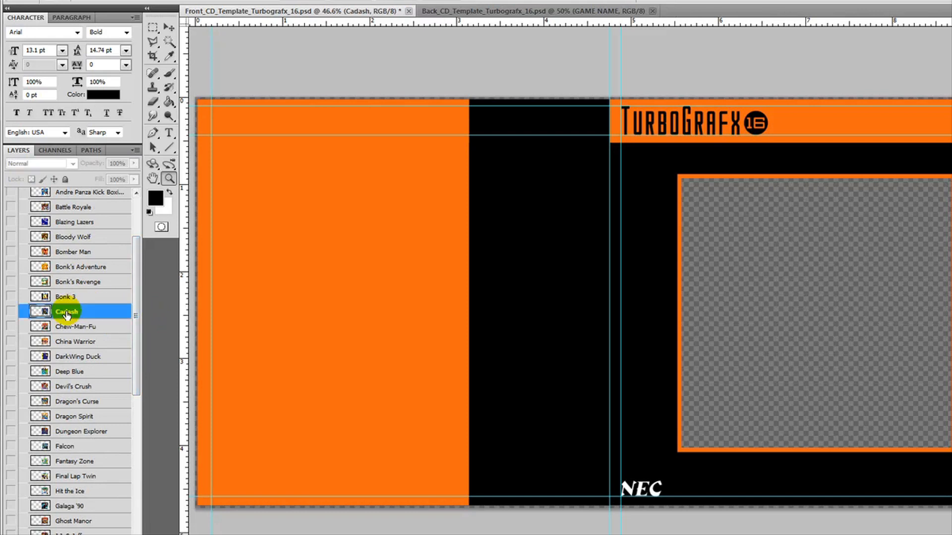
click(11, 312)
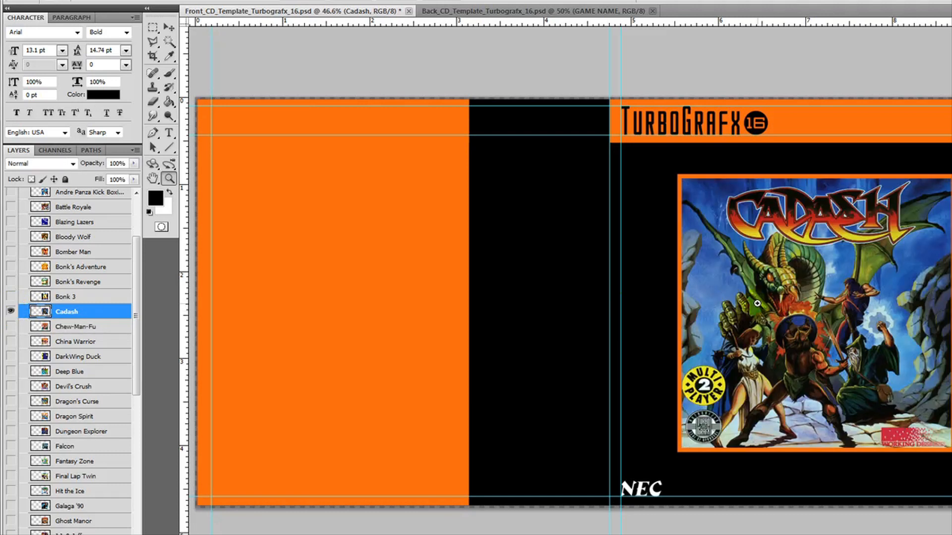
Step: Expand the Genra group and make its Arcade colour layer visible on the front cover
drag(135, 307, 141, 254)
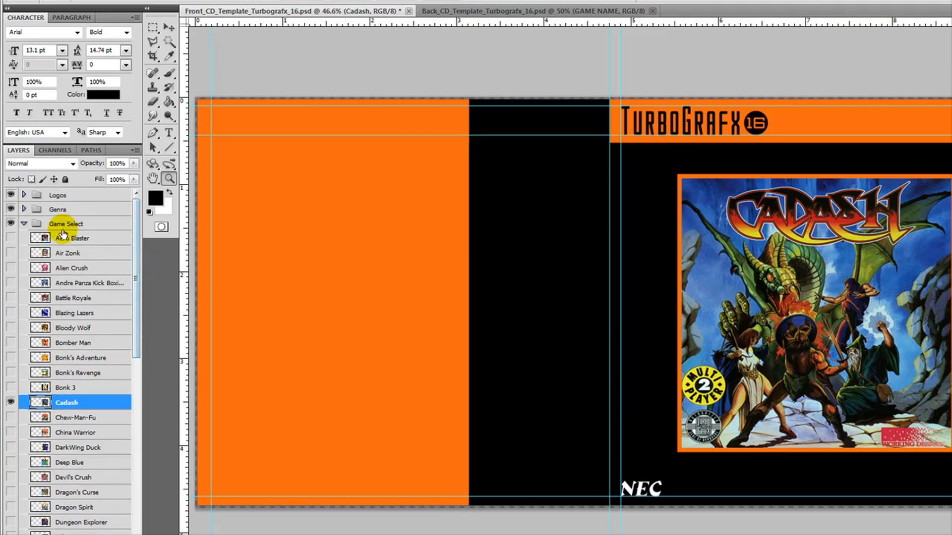
click(23, 210)
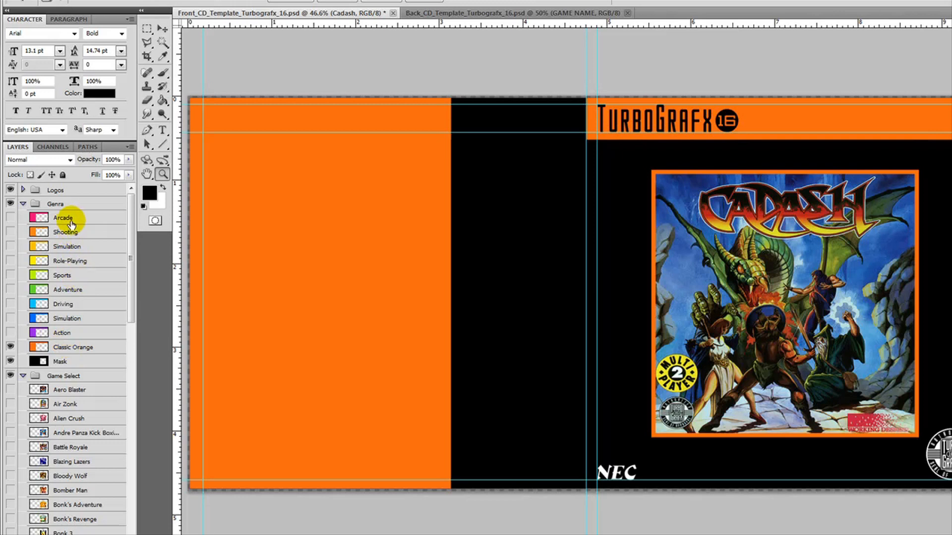
click(71, 219)
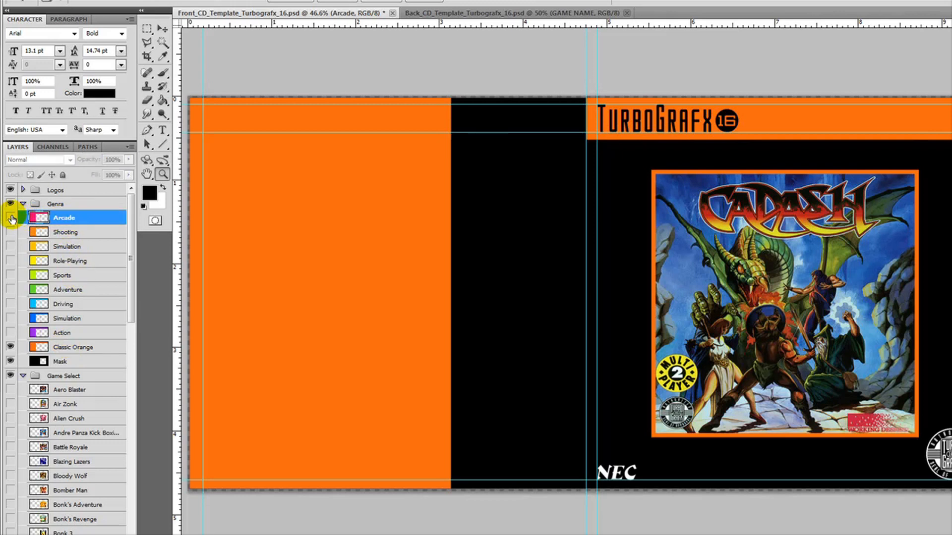
click(12, 218)
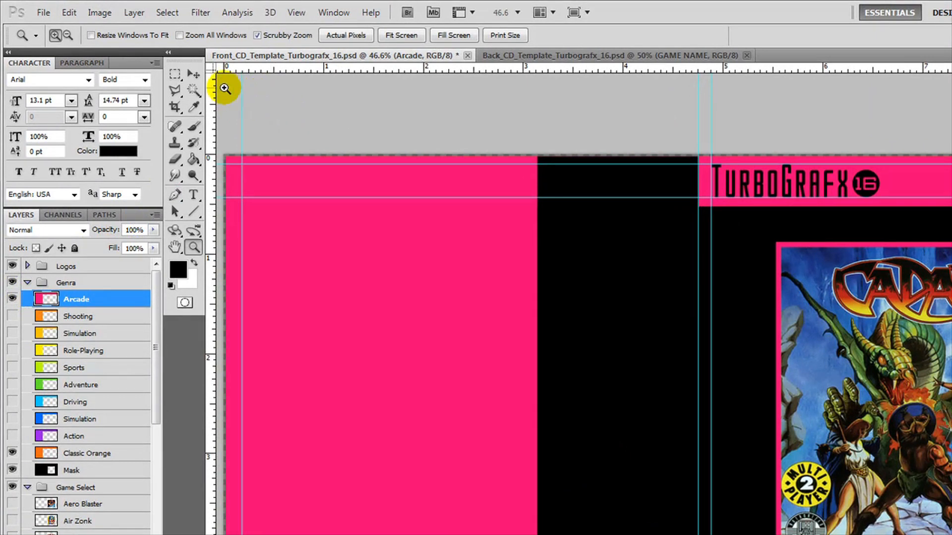
Step: Flatten the front cover image, discarding the hidden layers
click(134, 14)
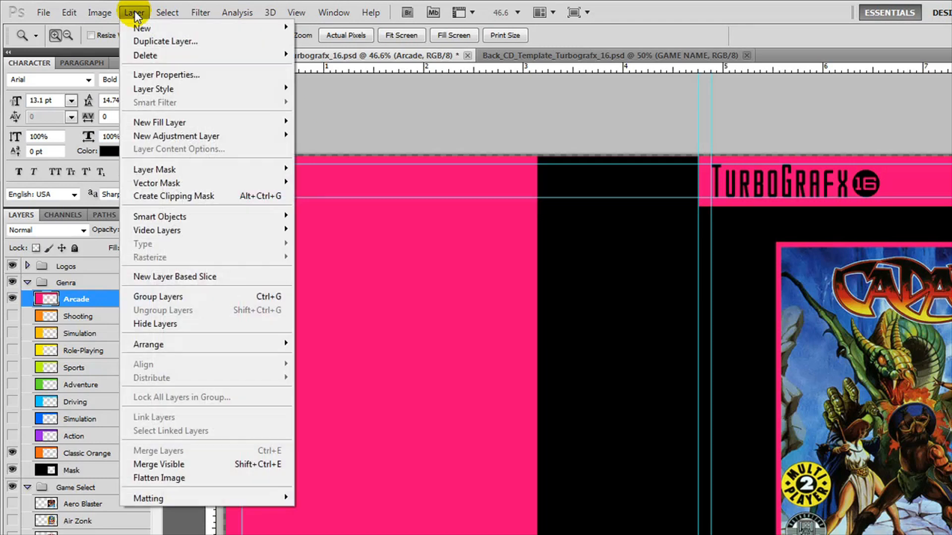
click(165, 478)
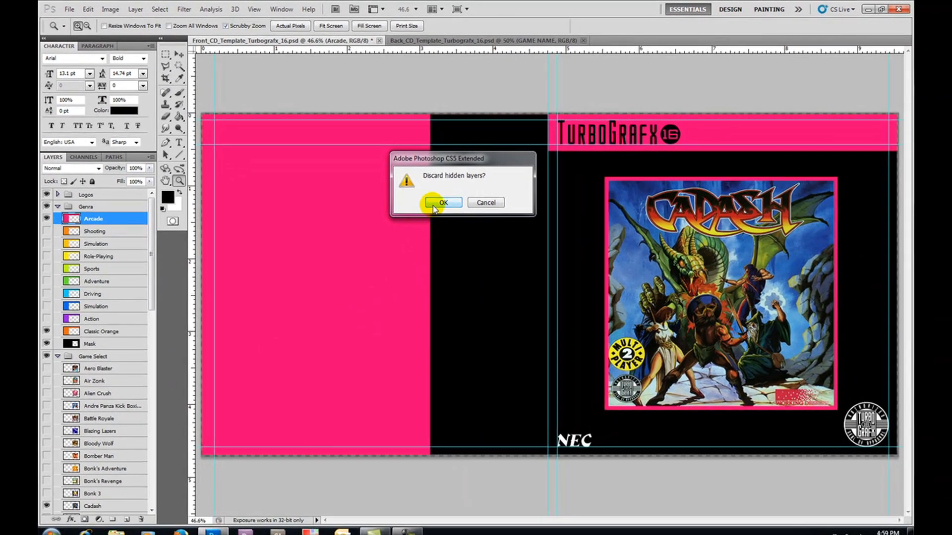
click(443, 203)
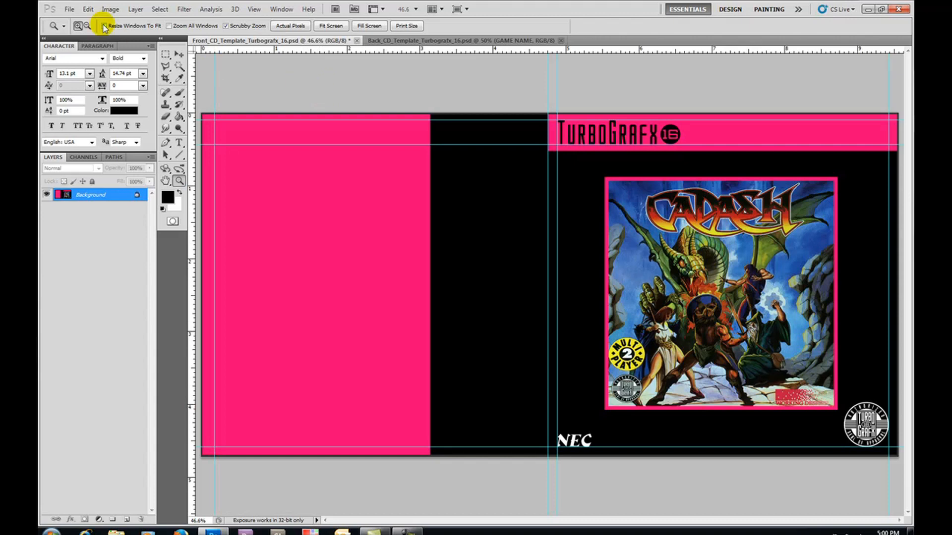
Step: Save the flattened front cover to the Desktop as a JPEG named CADASH at quality 12, replacing the existing file
click(70, 9)
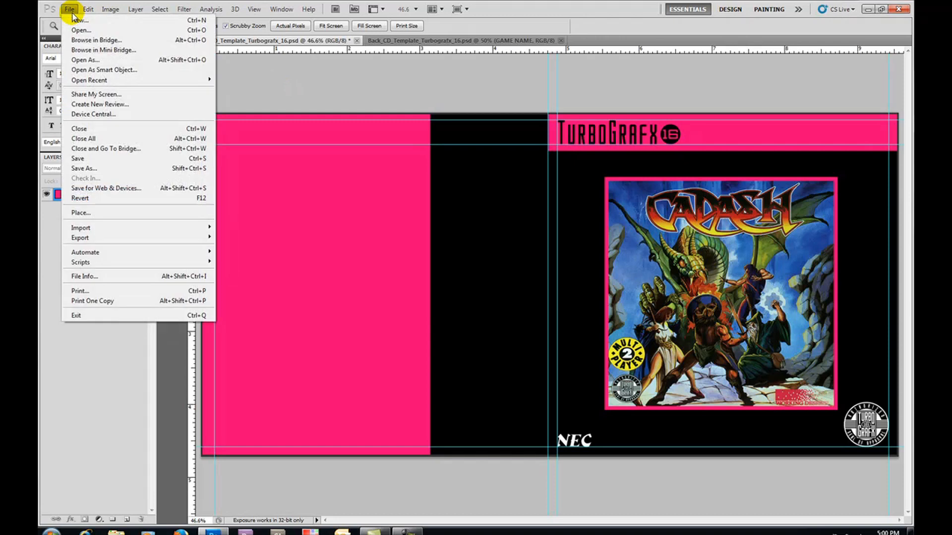
click(92, 169)
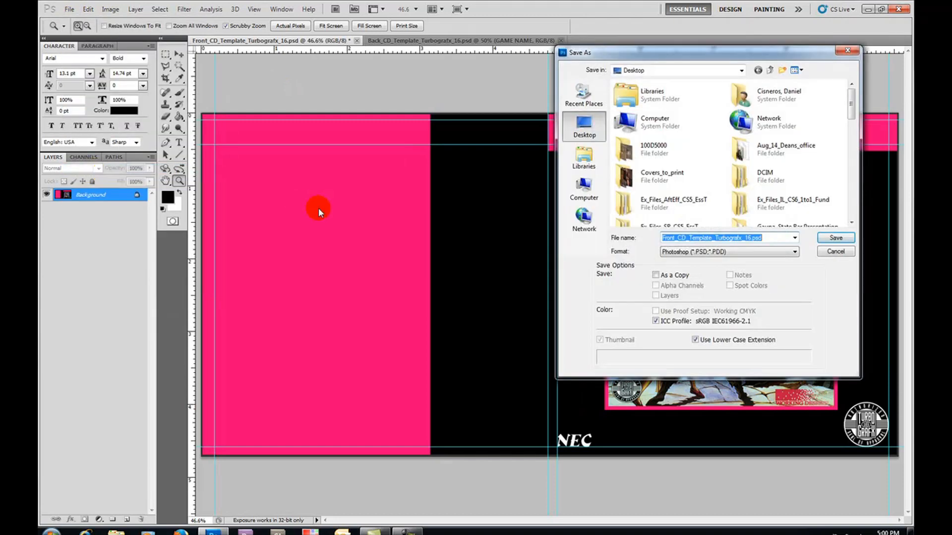
text(CADASH)
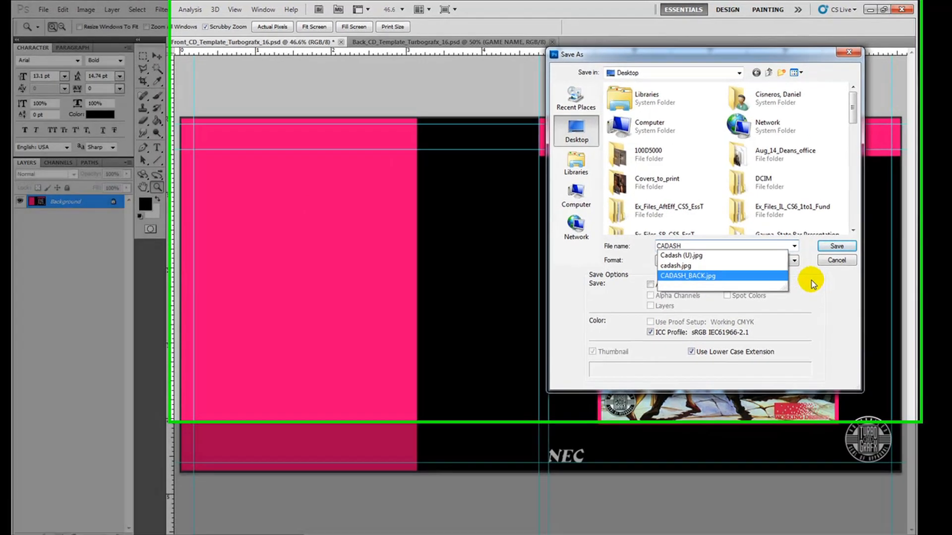
click(793, 252)
click(792, 335)
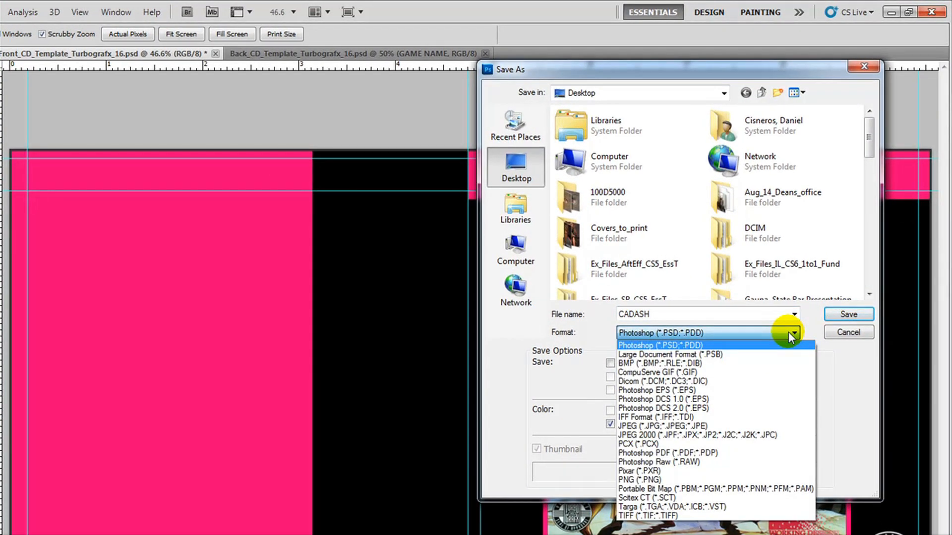
click(664, 425)
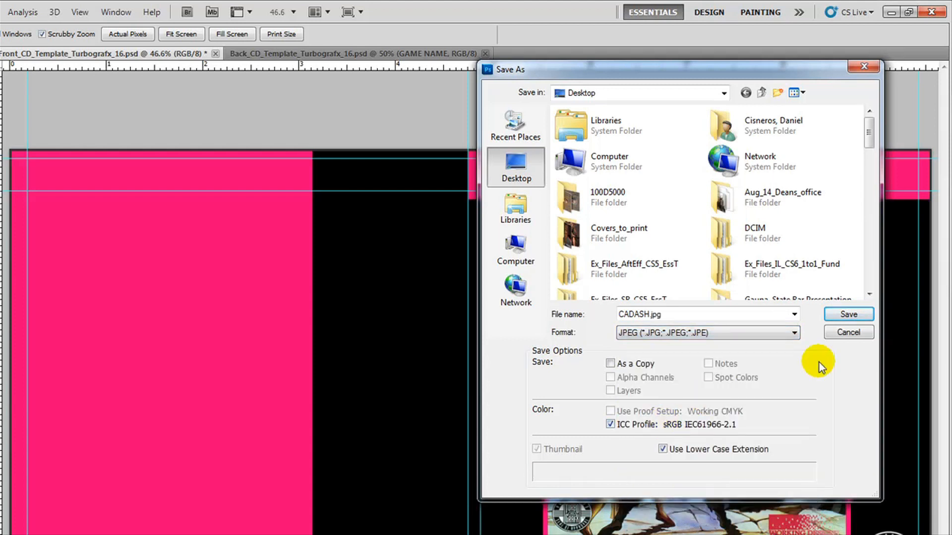
click(841, 316)
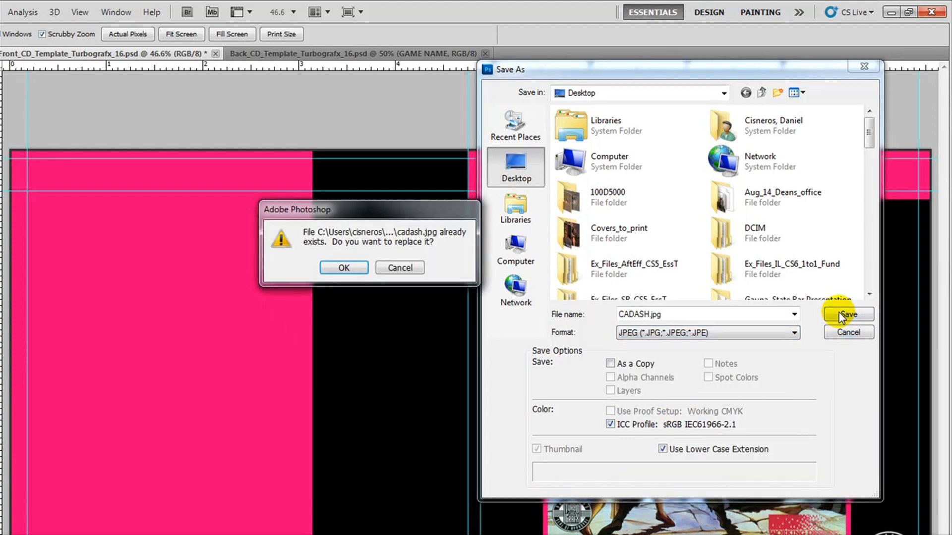
click(357, 269)
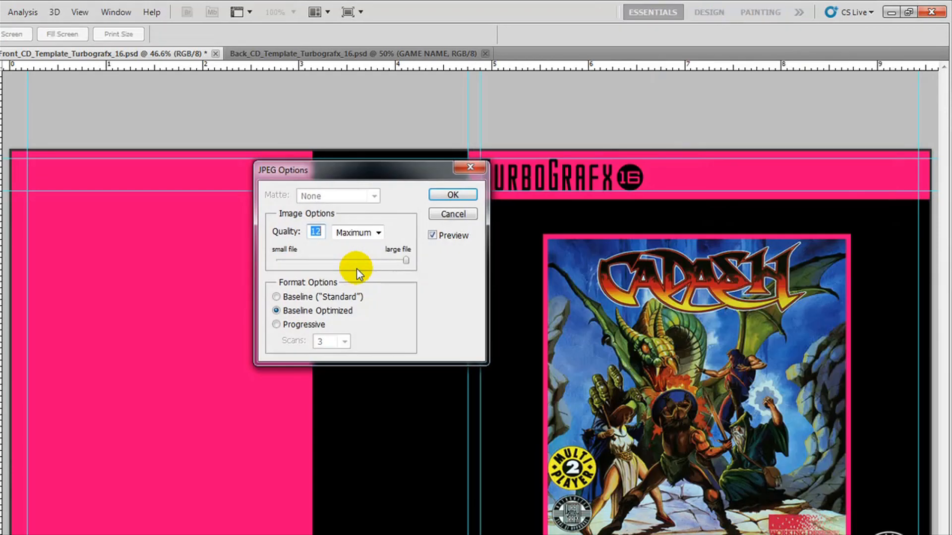
click(451, 195)
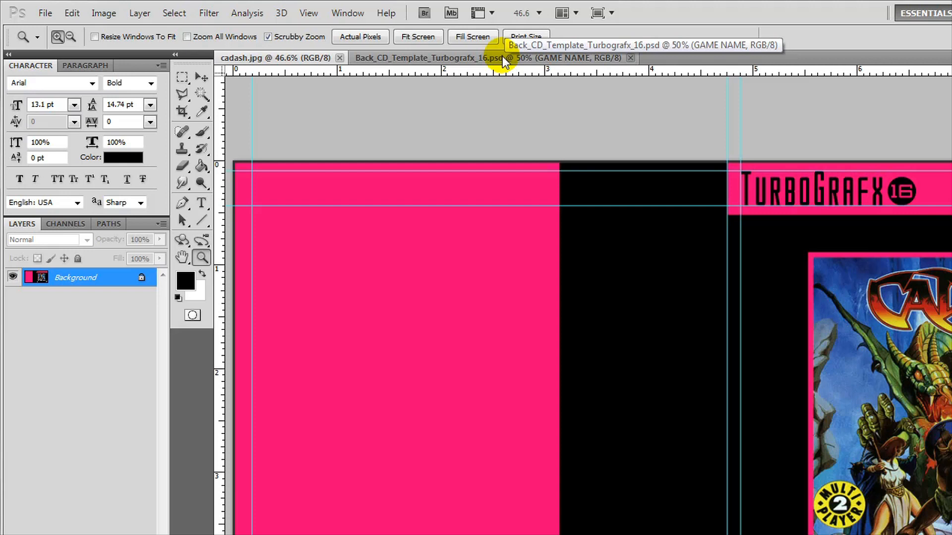
Step: In the back CD template, replace the text of all three GAME NAME layers with CADASH
click(502, 57)
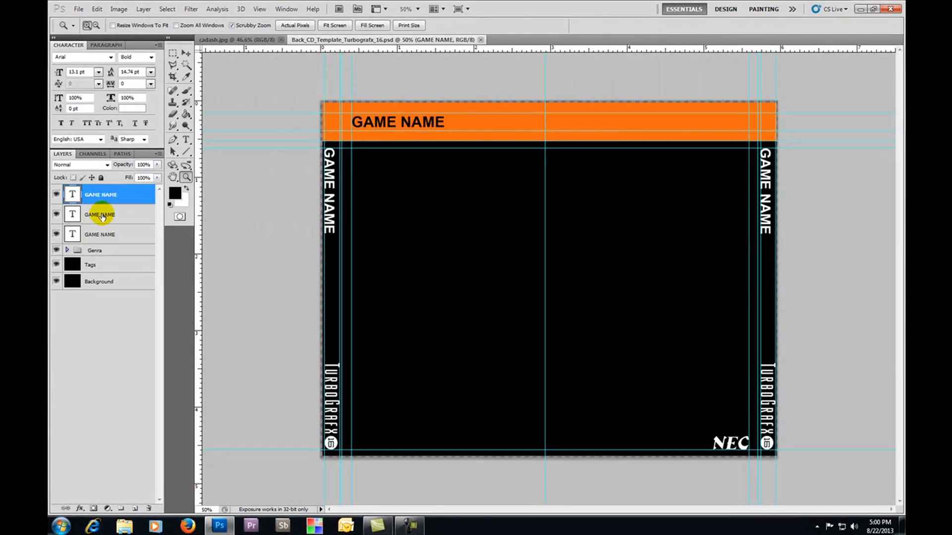
click(95, 215)
click(95, 235)
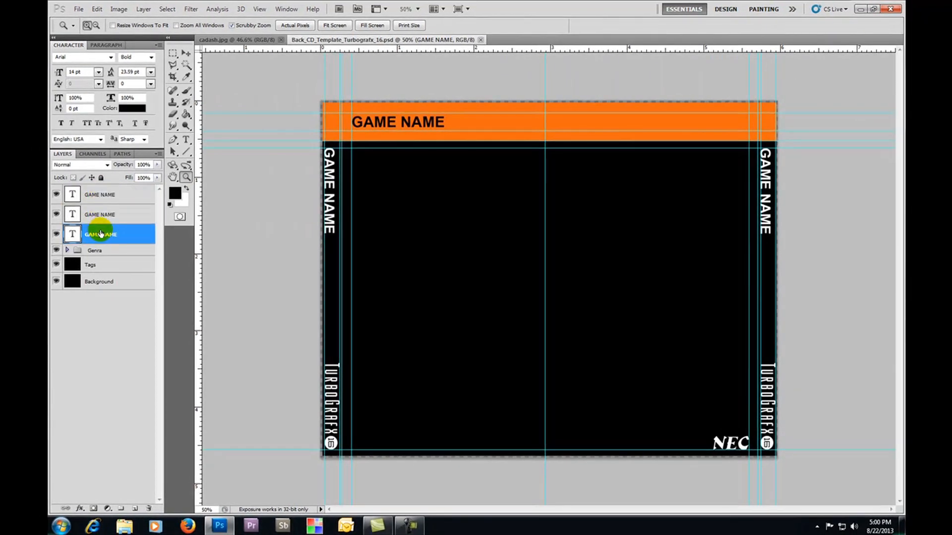
double_click(72, 194)
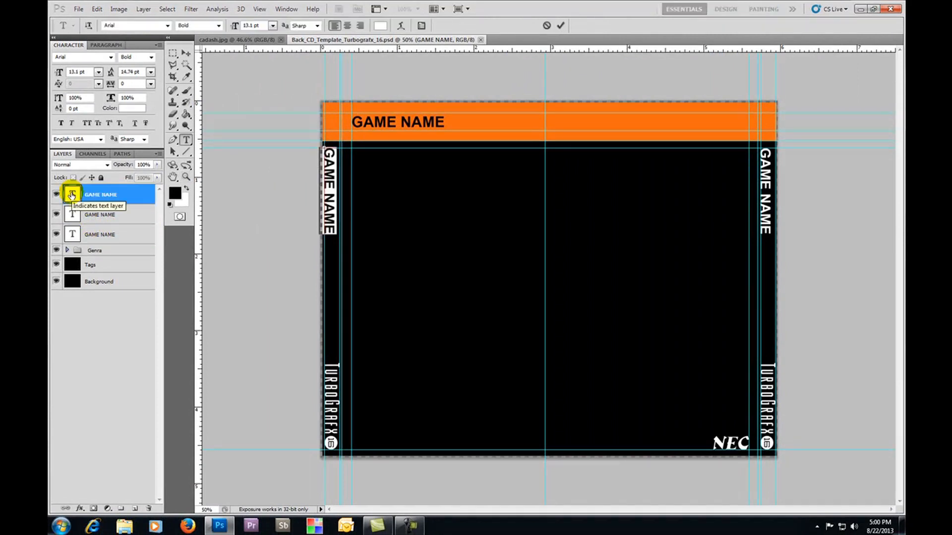
text(CADASH)
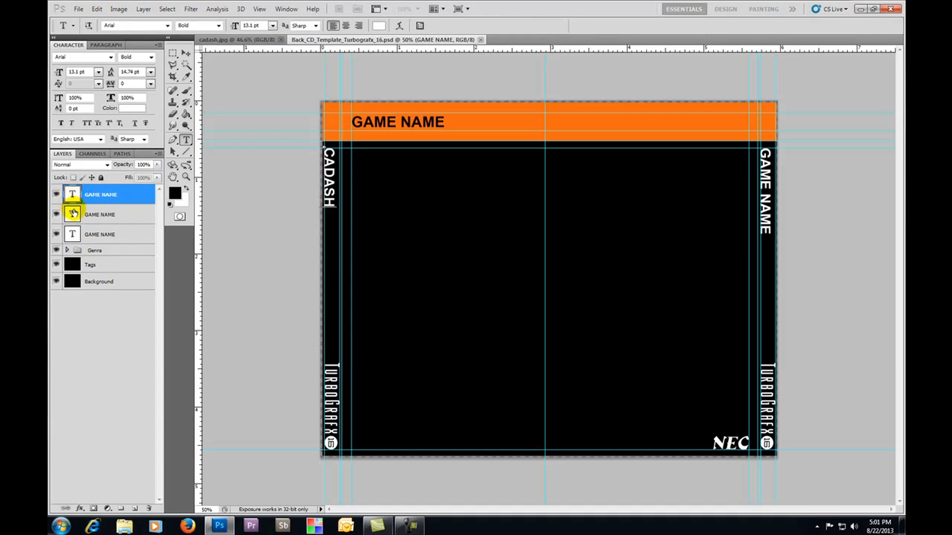
double_click(73, 213)
text(CADASH)
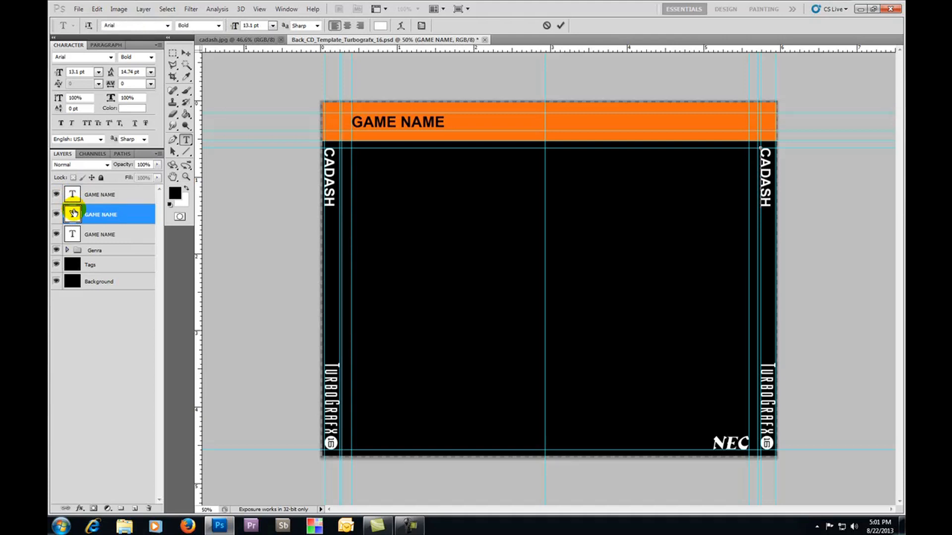
double_click(72, 234)
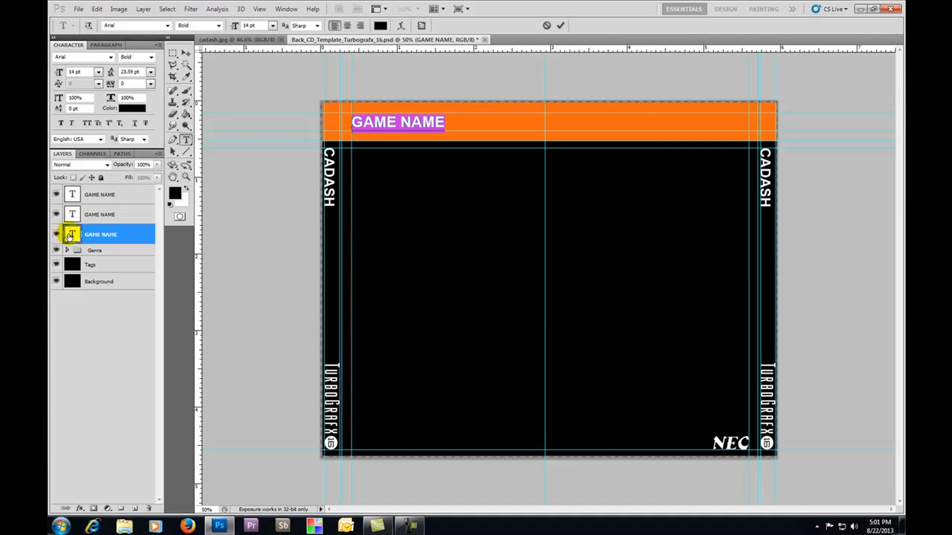
text(CADASH)
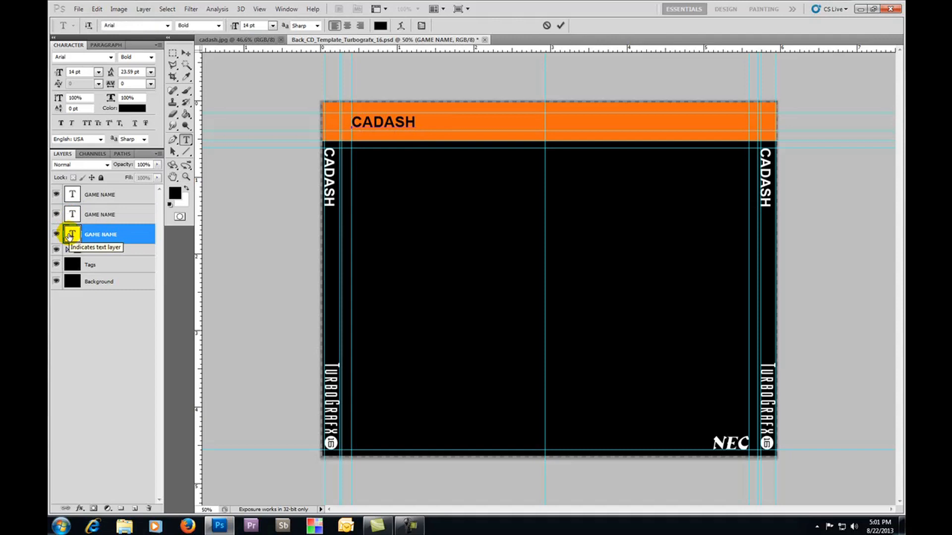
Step: Expand the back template's Genra group and make its ARCADE GAME layer visible
click(92, 251)
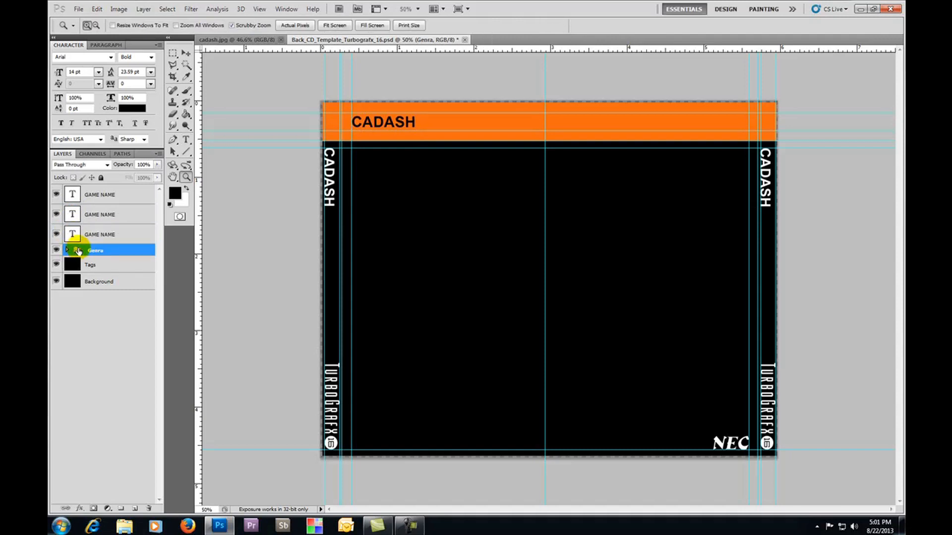
click(67, 250)
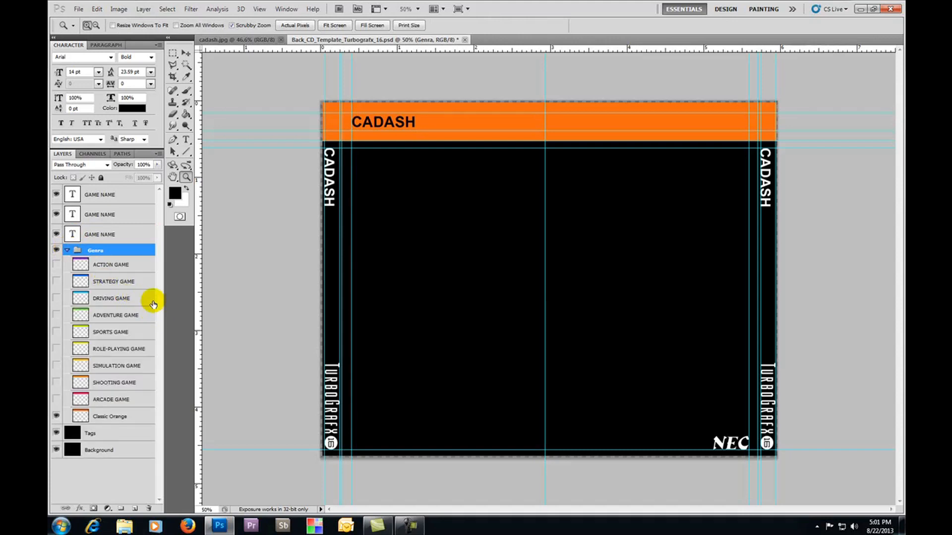
click(116, 402)
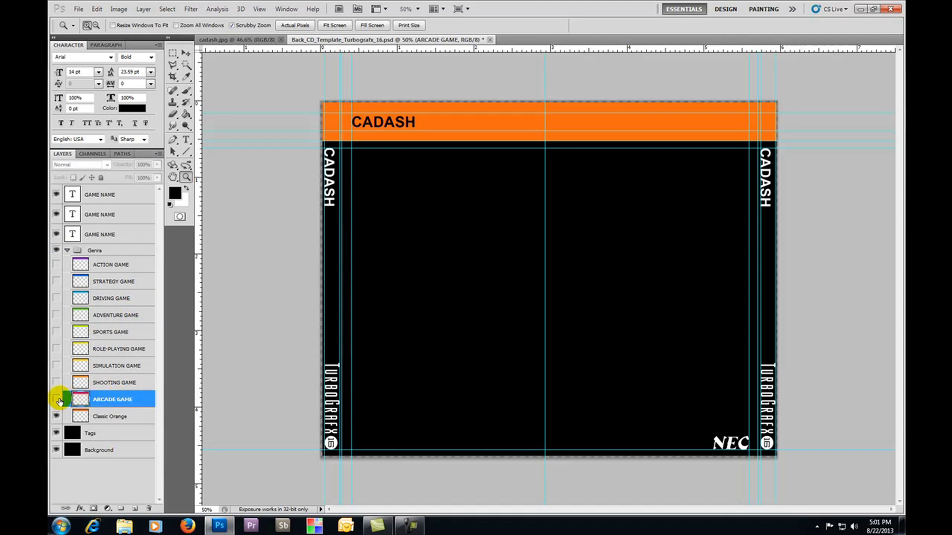
click(57, 400)
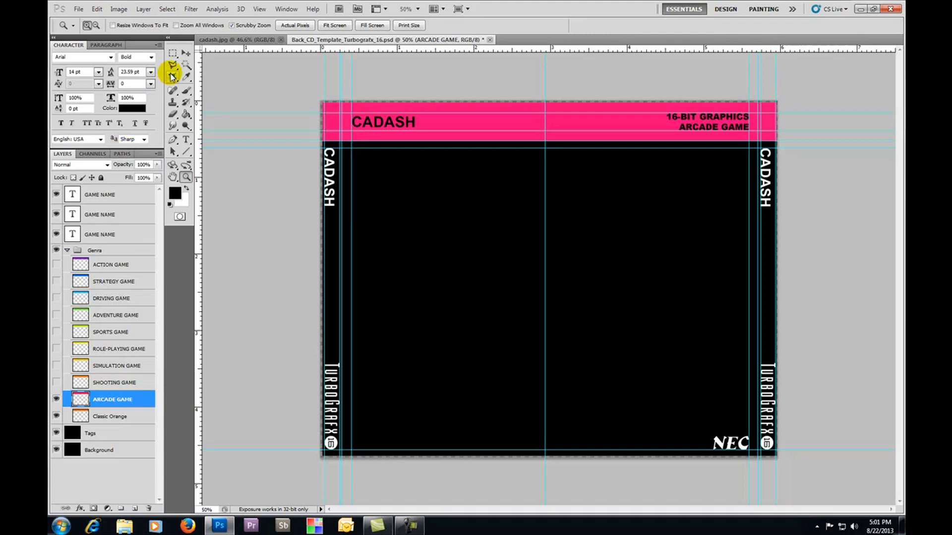
Step: Flatten the back cover image, discarding the hidden layers
click(143, 9)
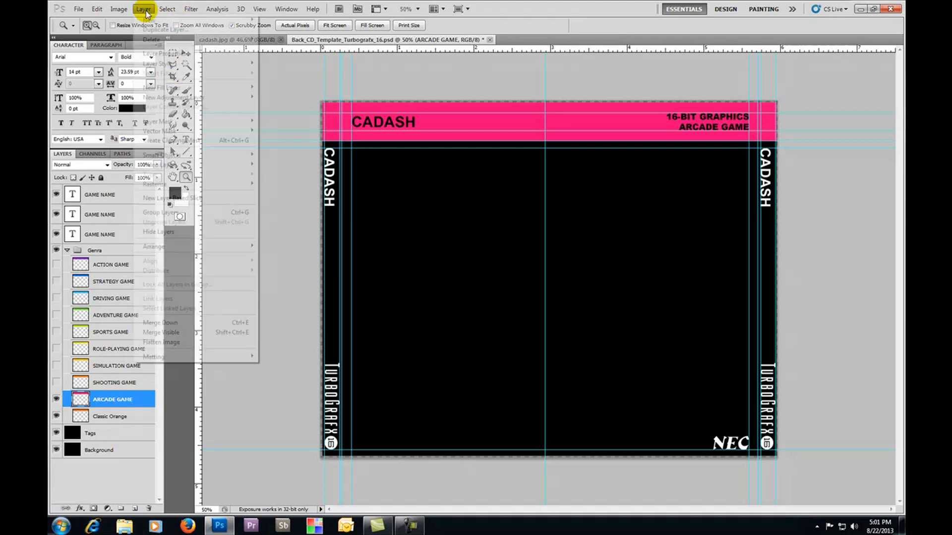
click(149, 343)
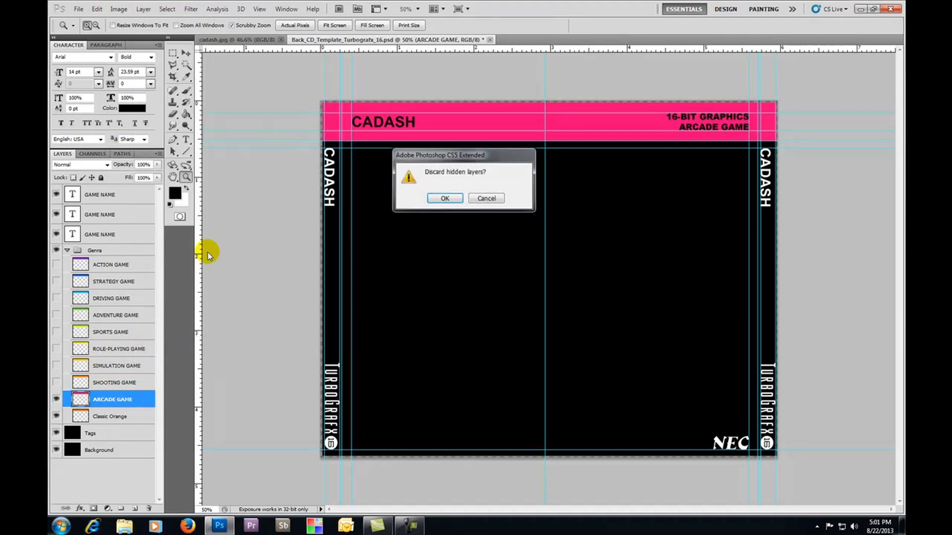
click(442, 198)
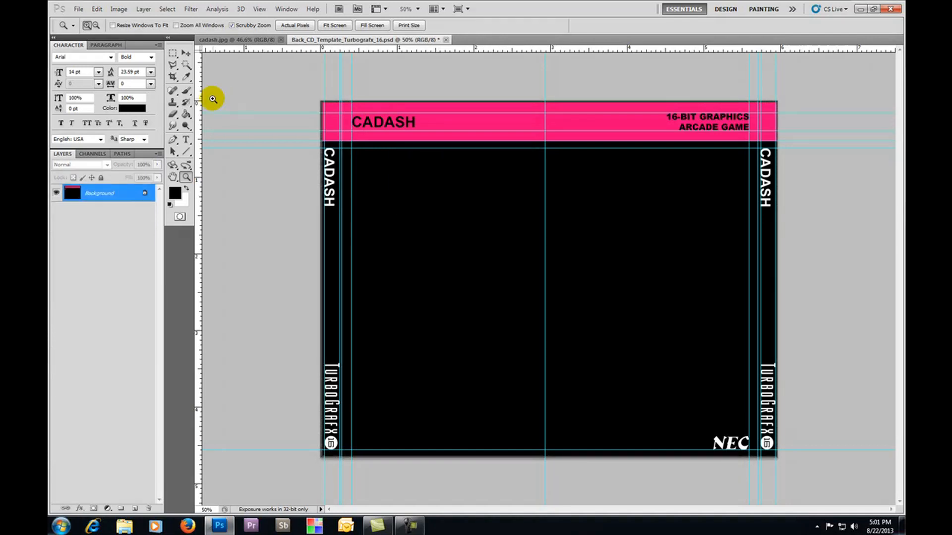
Step: Save the flattened back cover to the Desktop as a JPEG named CADASH_BACK at quality 12, replacing the existing file
click(77, 9)
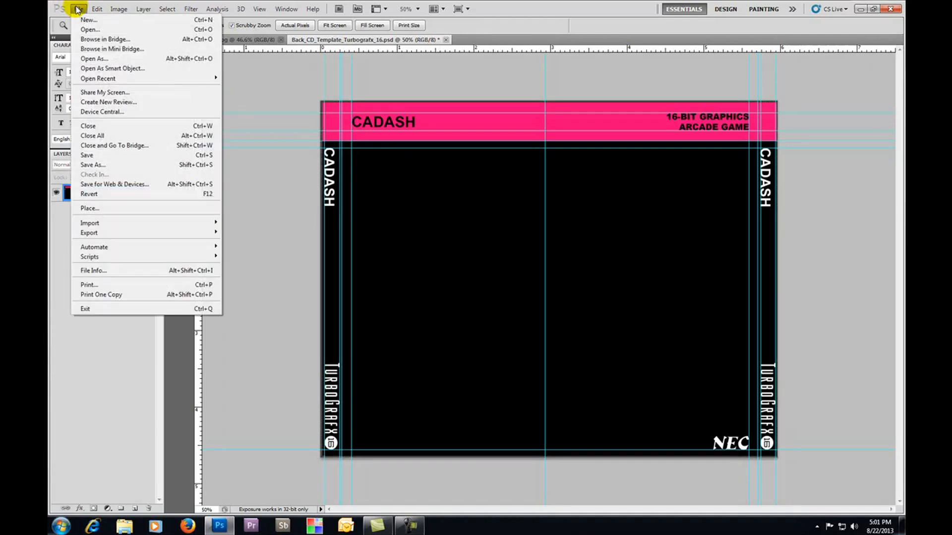
click(99, 166)
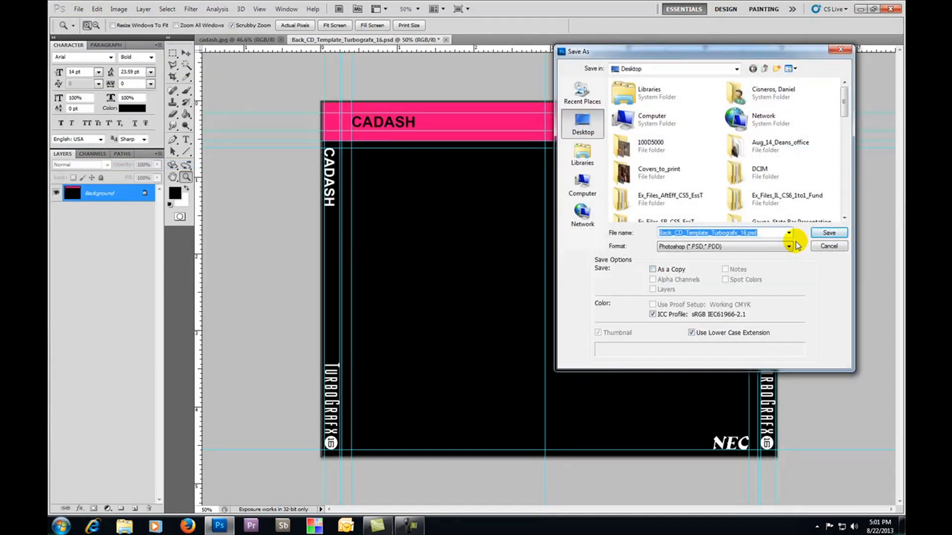
text(CAD)
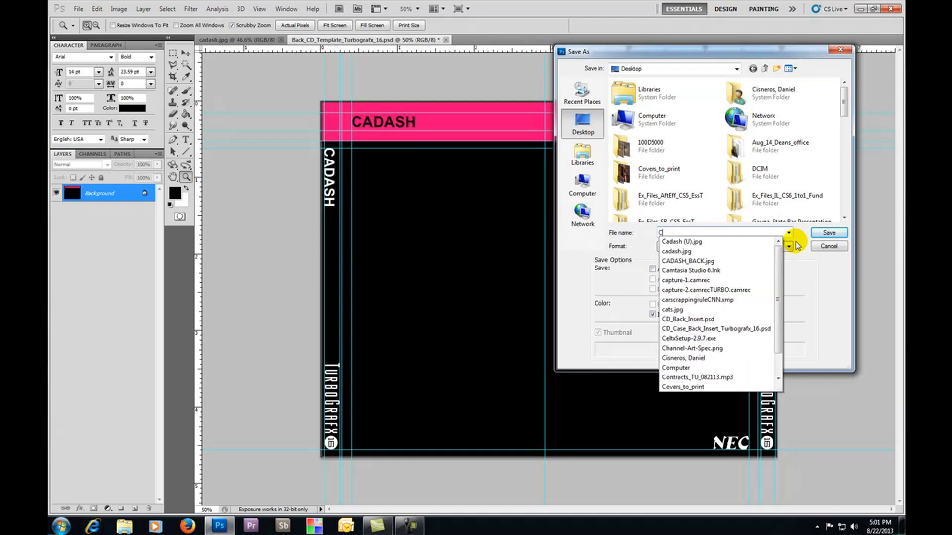
text(ASH_BACK)
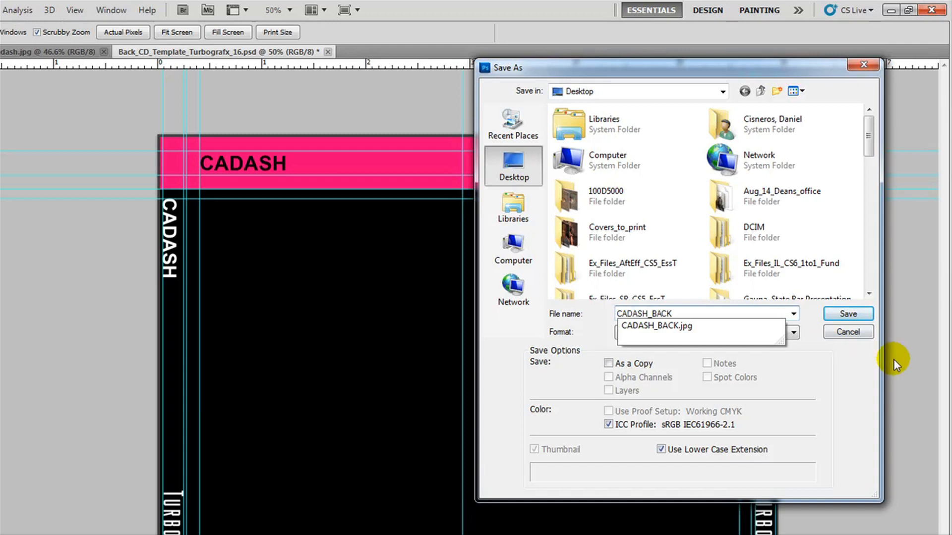
click(840, 361)
click(792, 333)
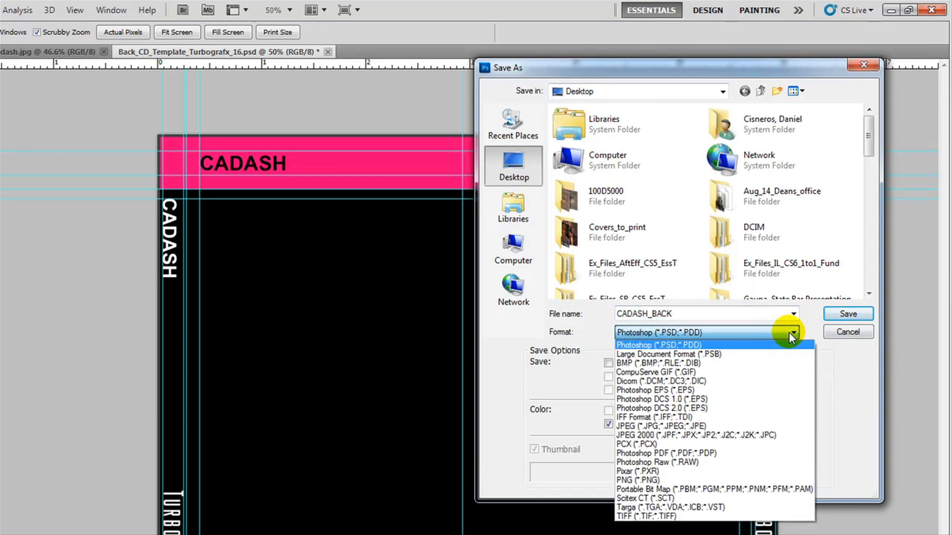
click(764, 418)
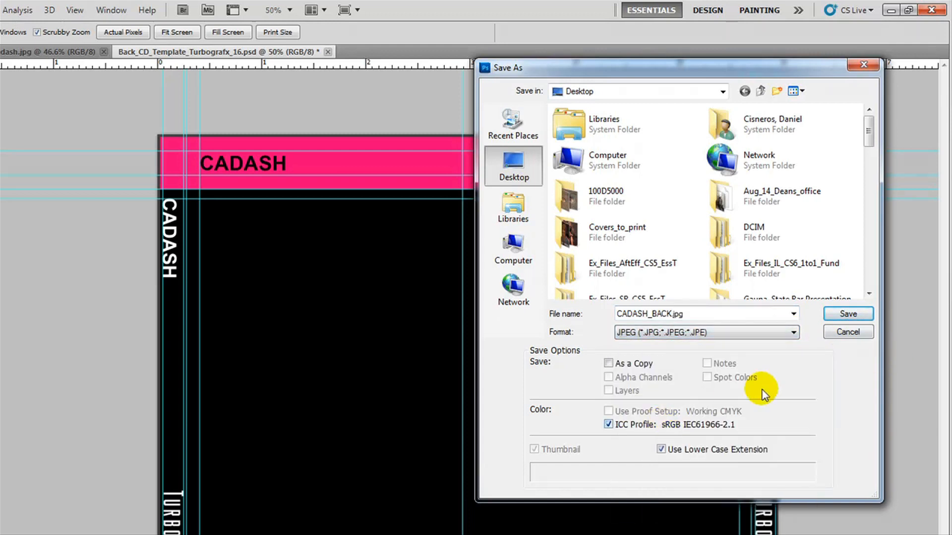
click(834, 322)
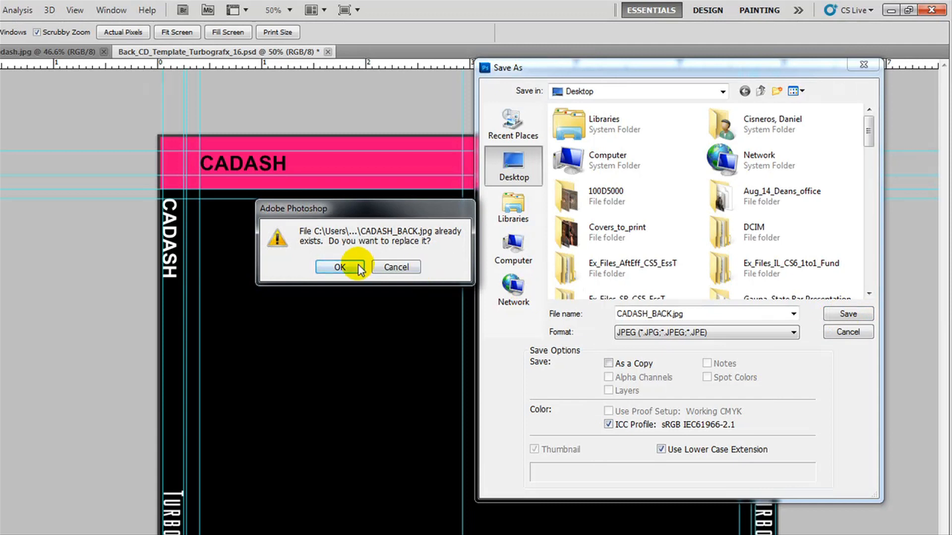
click(359, 267)
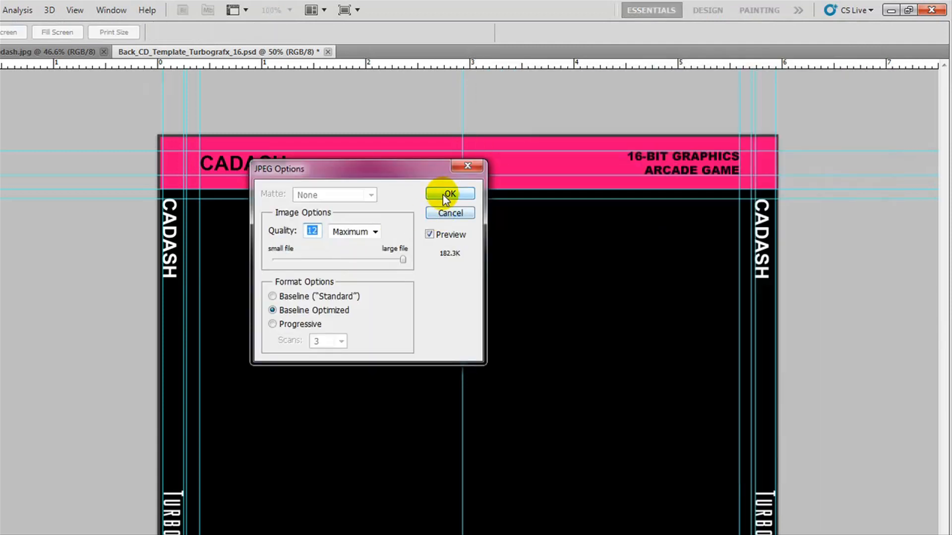
click(450, 195)
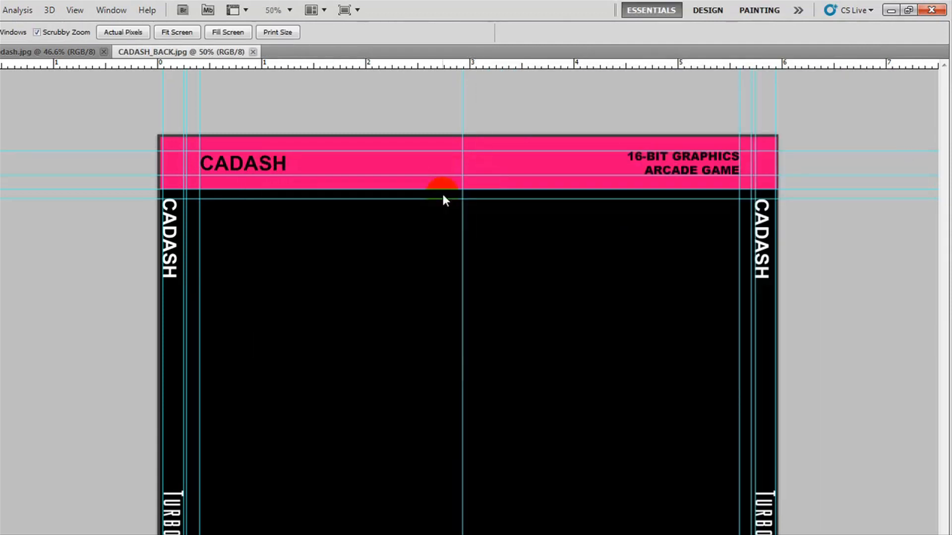